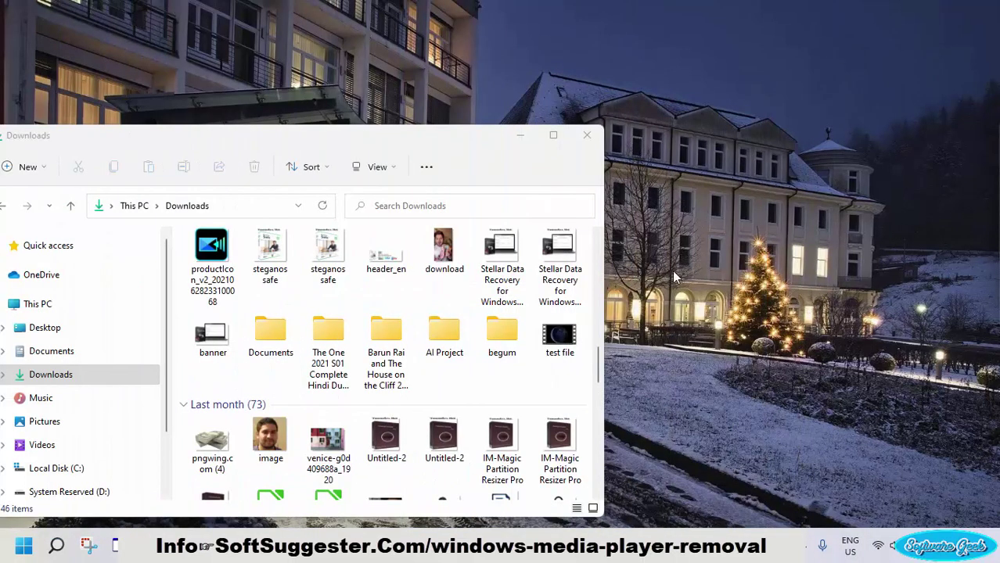
Step: Select the 'test file' video in the Downloads folder
{"action": "left_click", "coordinate": [558, 350]}
Step: Bring up the 'Choose another app' chooser for 'test file' from its Open with menu
{"action": "right_click", "coordinate": [559, 352]}
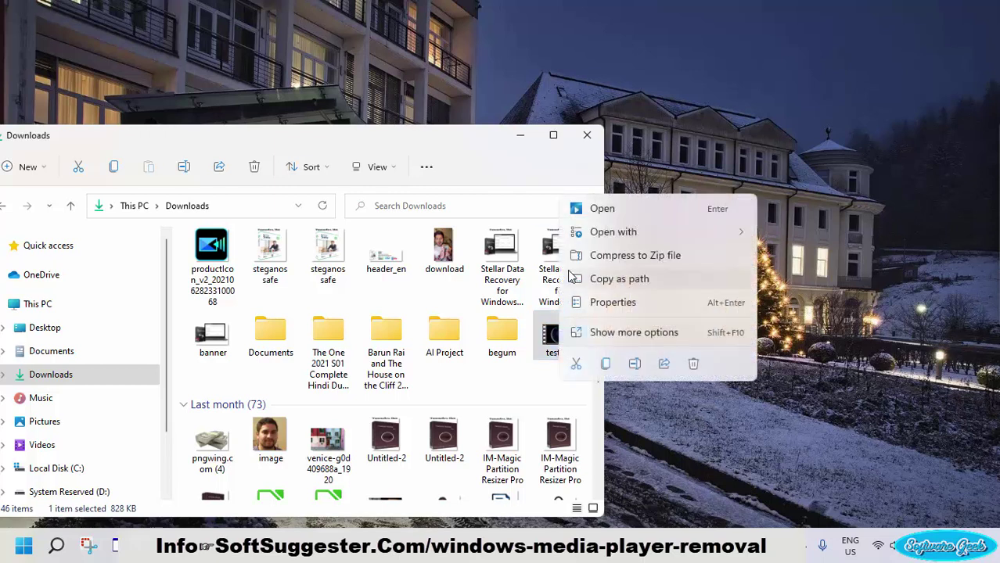
{"action": "mouse_move", "coordinate": [589, 241]}
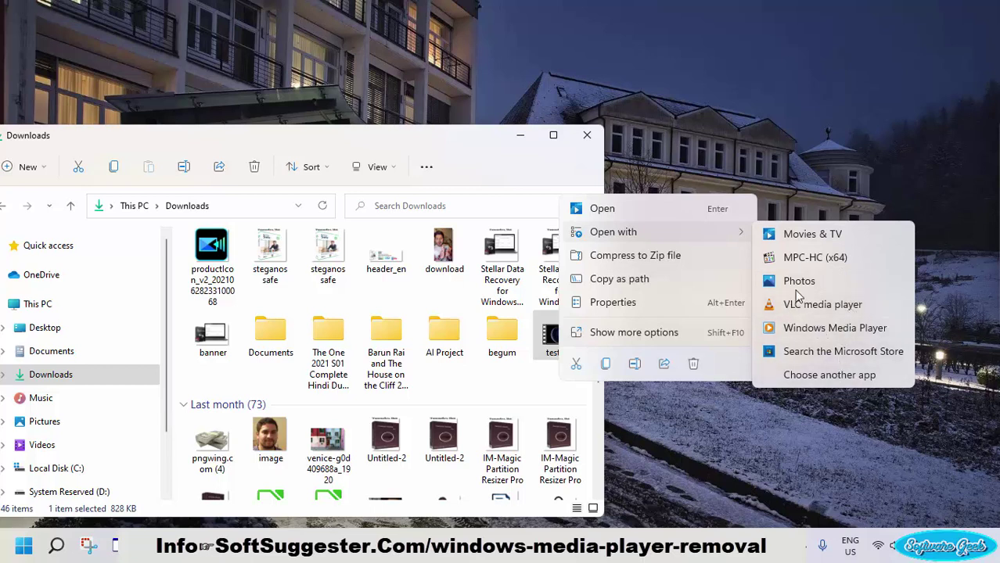
{"action": "left_click", "coordinate": [829, 376]}
{"action": "scroll", "coordinate": [637, 398], "scroll_direction": "down", "scroll_amount": 2}
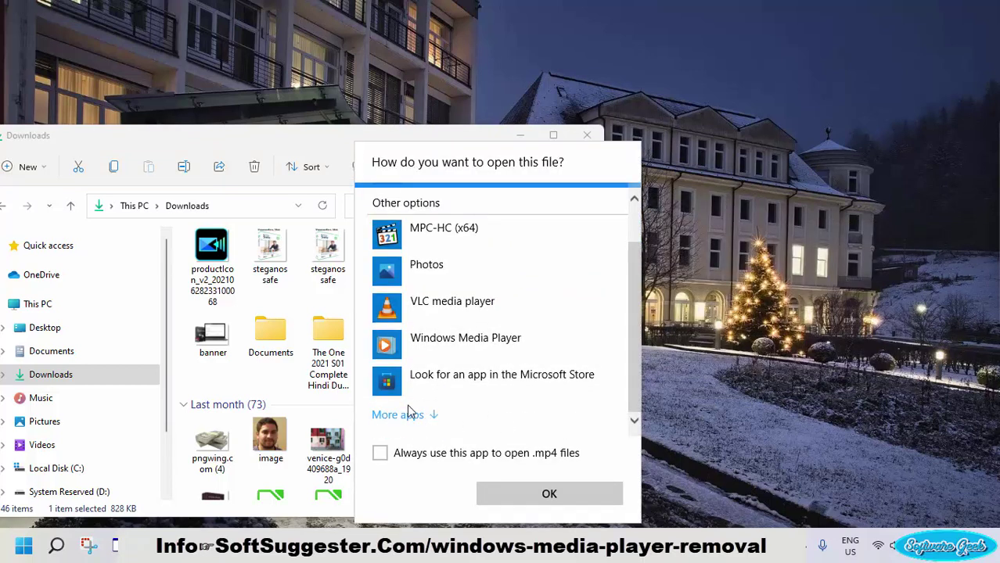
Step: Pick VLC media player from the apps on this PC and always use it for .mp4 files
{"action": "scroll", "coordinate": [409, 414], "scroll_direction": "up", "scroll_amount": 1}
{"action": "left_click_drag", "start_coordinate": [639, 312], "coordinate": [640, 428]}
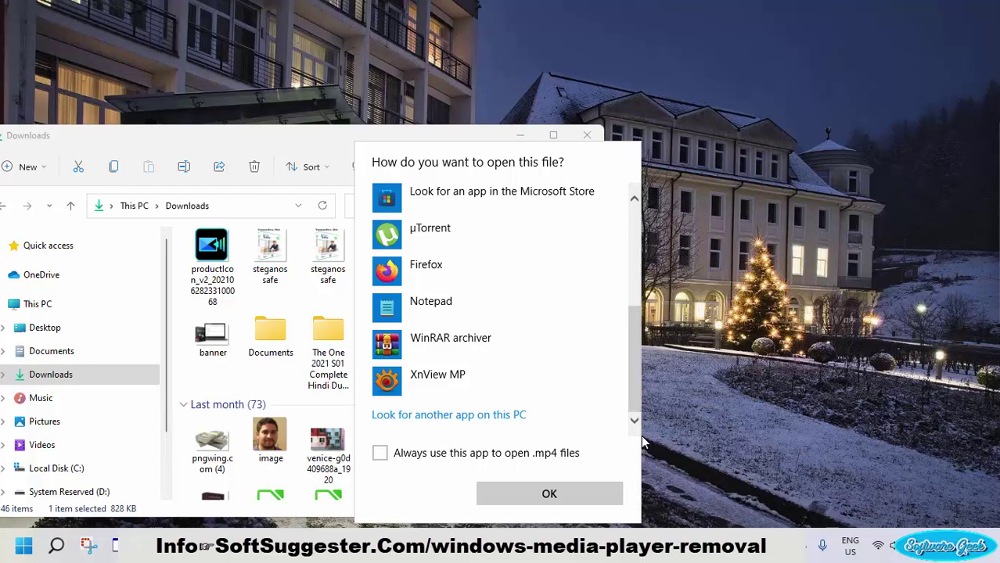
{"action": "left_click", "coordinate": [415, 417]}
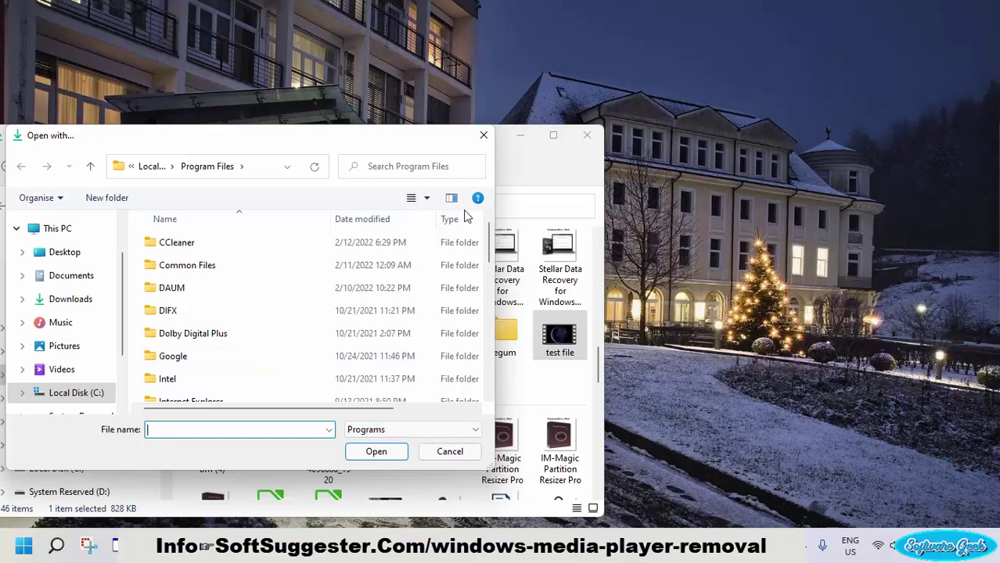
{"action": "scroll", "coordinate": [168, 252], "scroll_direction": "down", "scroll_amount": 2}
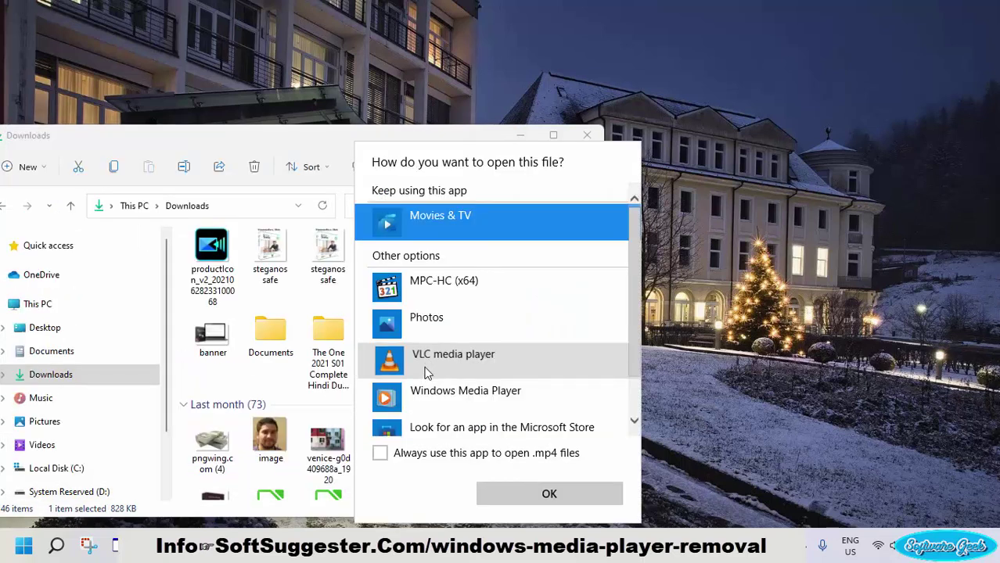
{"action": "left_click", "coordinate": [427, 374]}
{"action": "left_click", "coordinate": [382, 455]}
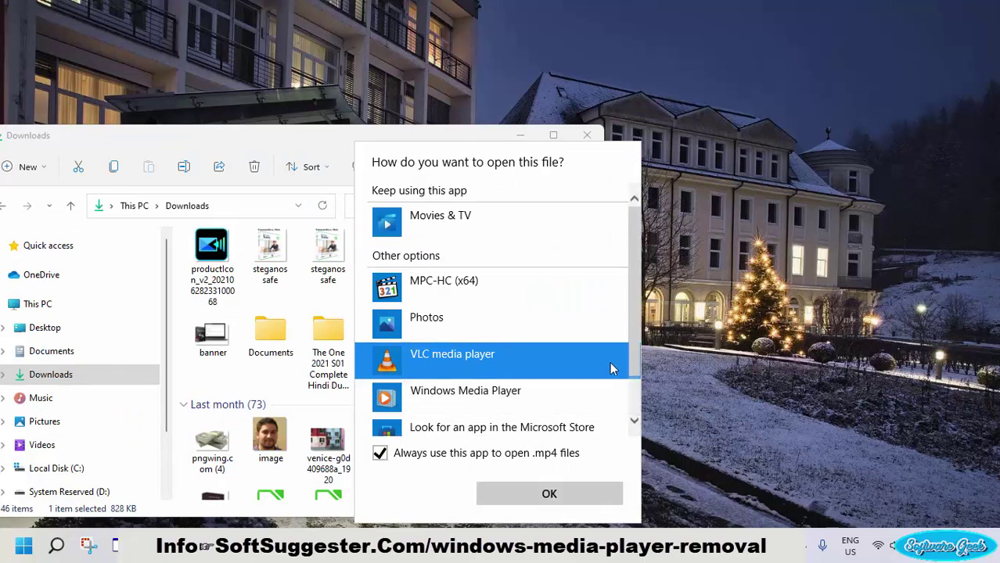
{"action": "left_click", "coordinate": [517, 503]}
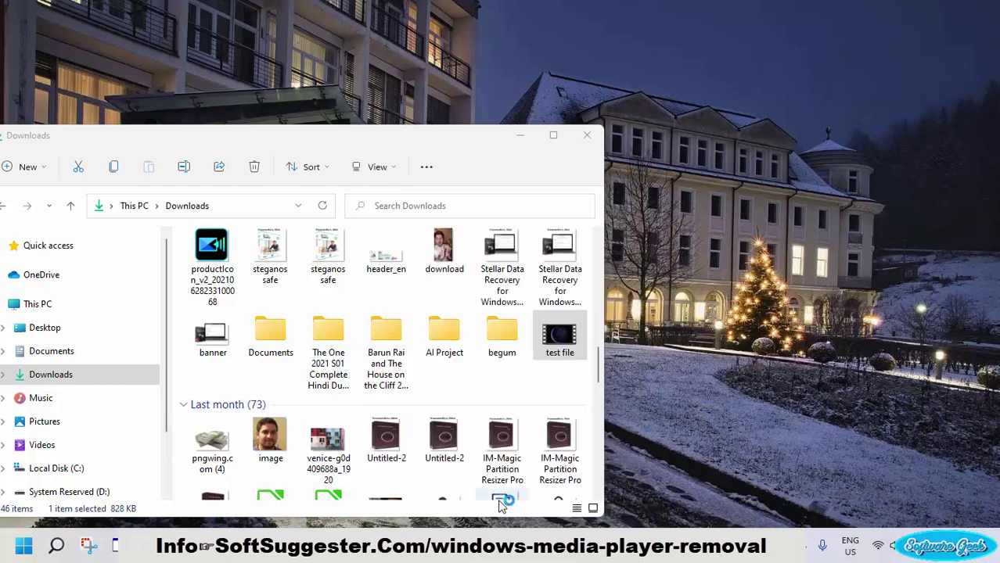
Step: Scroll down on the screen while the test file video plays
{"action": "scroll", "coordinate": [505, 504], "scroll_direction": "down", "scroll_amount": 1}
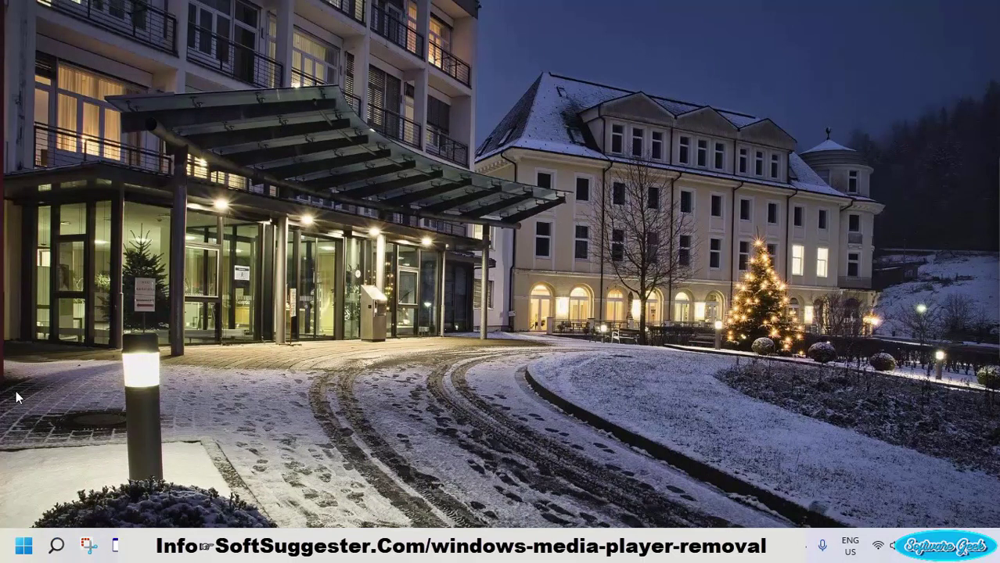
Step: Launch Control Panel from the Start menu
{"action": "left_click", "coordinate": [20, 546]}
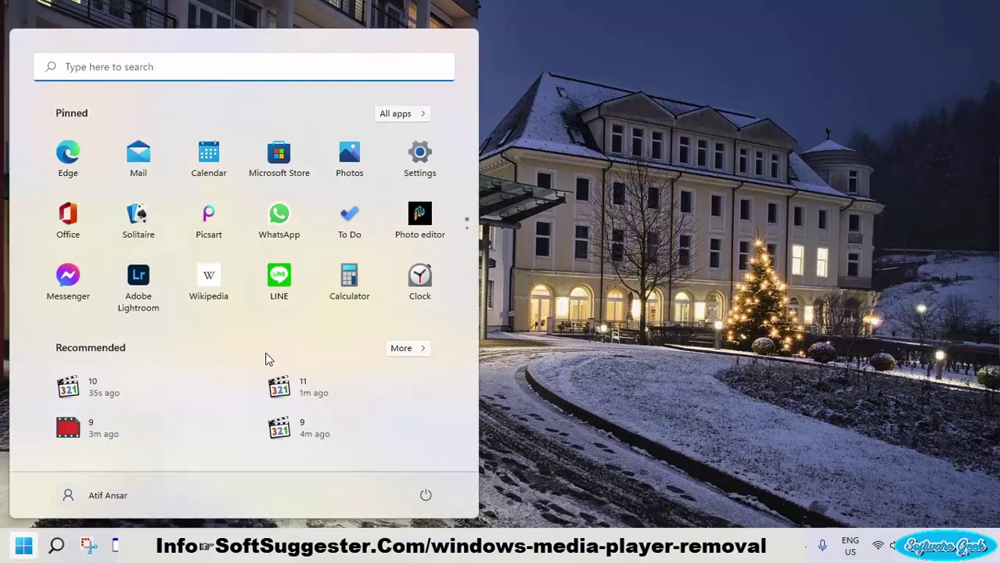
{"action": "scroll", "coordinate": [337, 301], "scroll_direction": "down", "scroll_amount": 1}
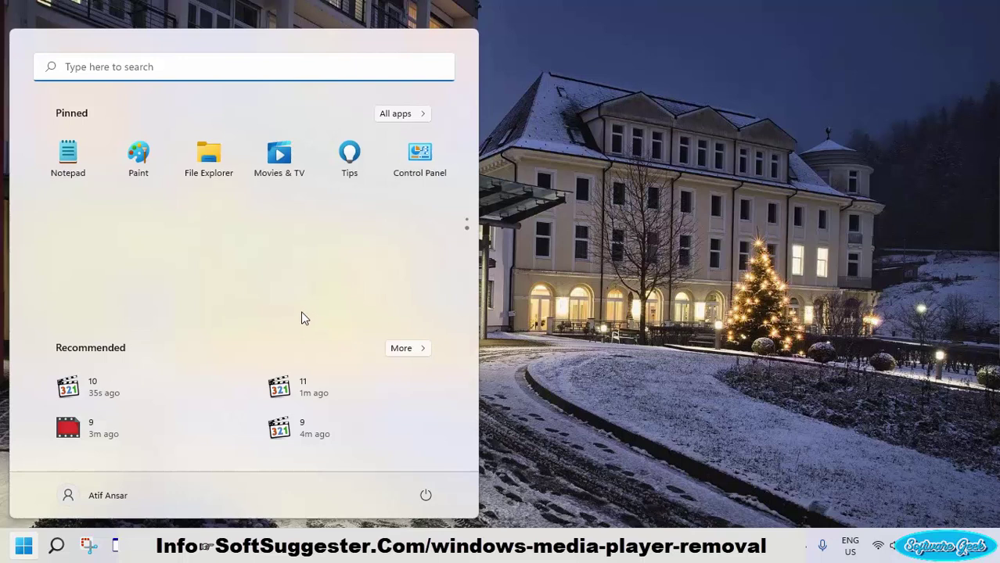
{"action": "left_click", "coordinate": [421, 180]}
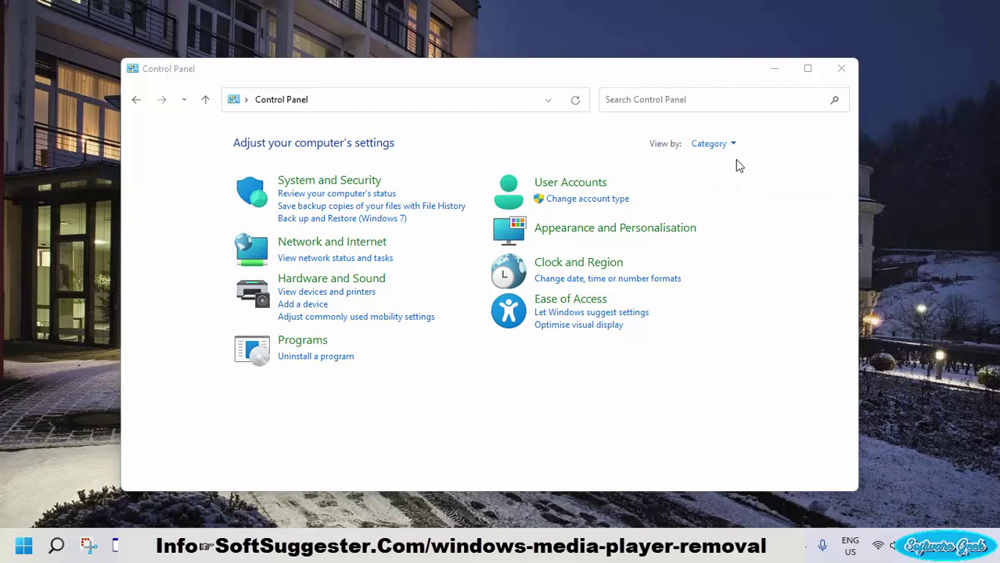
Step: Set Control Panel's View by to Small icons and open Programs and Features
{"action": "left_click", "coordinate": [716, 146]}
{"action": "left_click", "coordinate": [750, 189]}
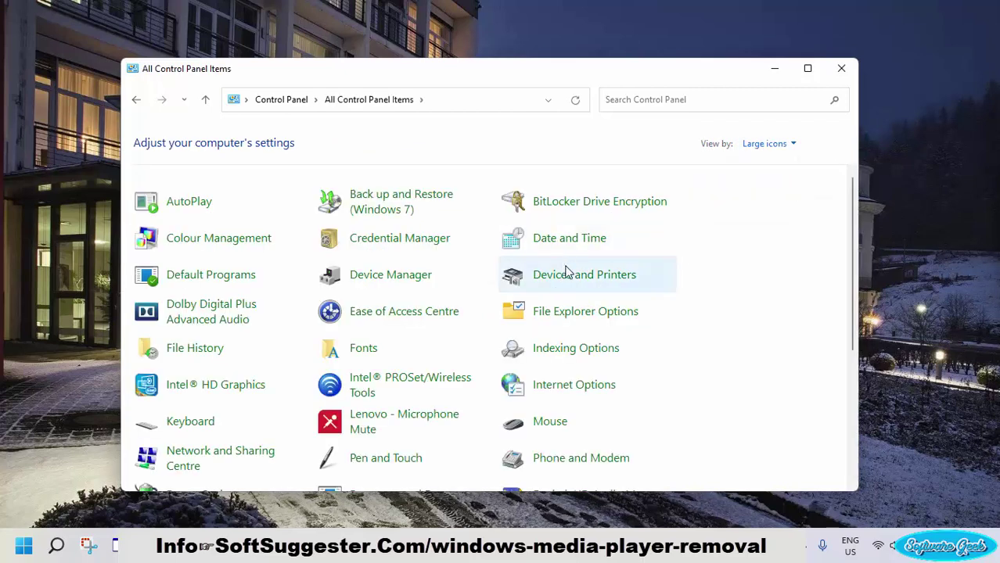
{"action": "left_click", "coordinate": [754, 145]}
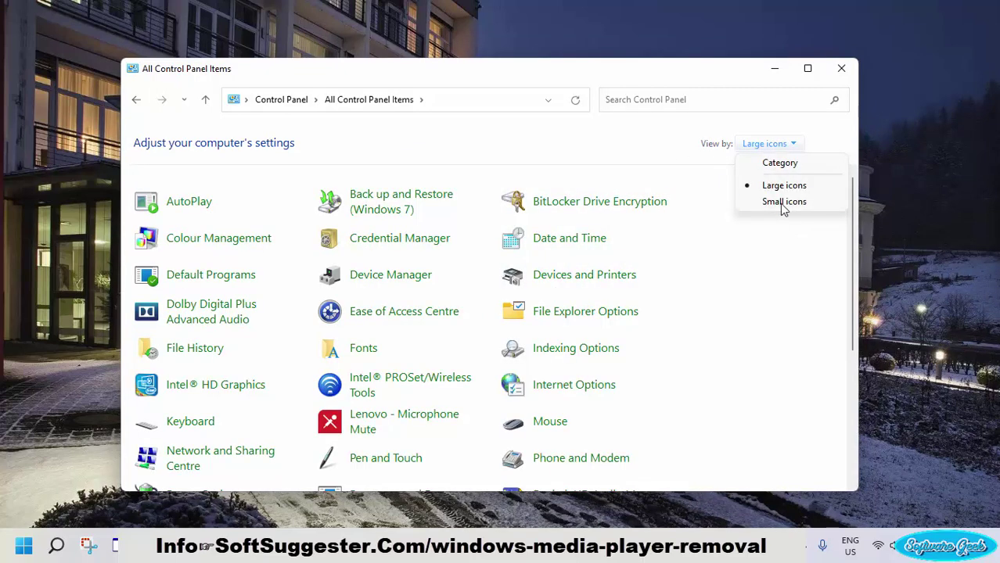
{"action": "left_click", "coordinate": [731, 208]}
{"action": "left_click", "coordinate": [769, 144]}
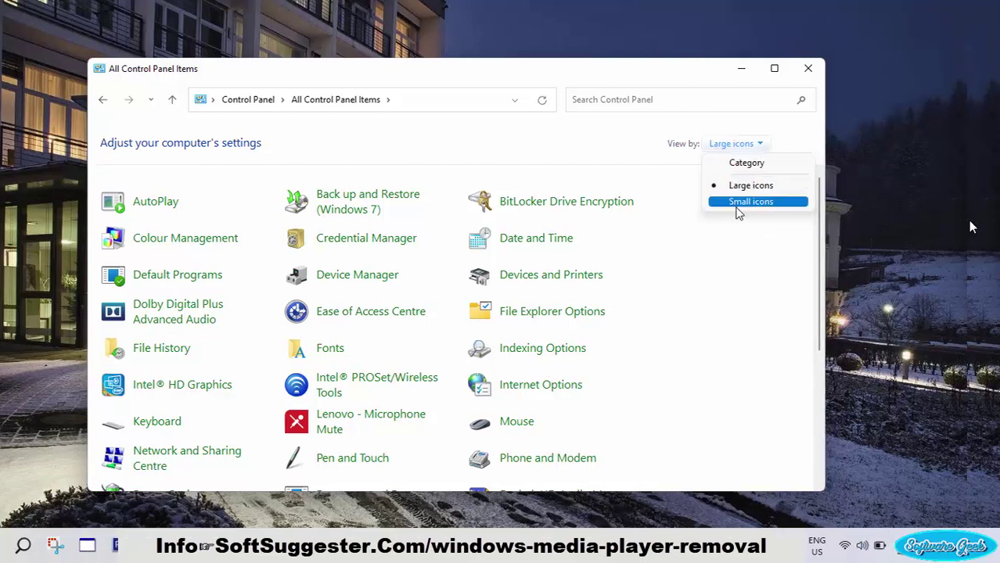
{"action": "left_click", "coordinate": [738, 204]}
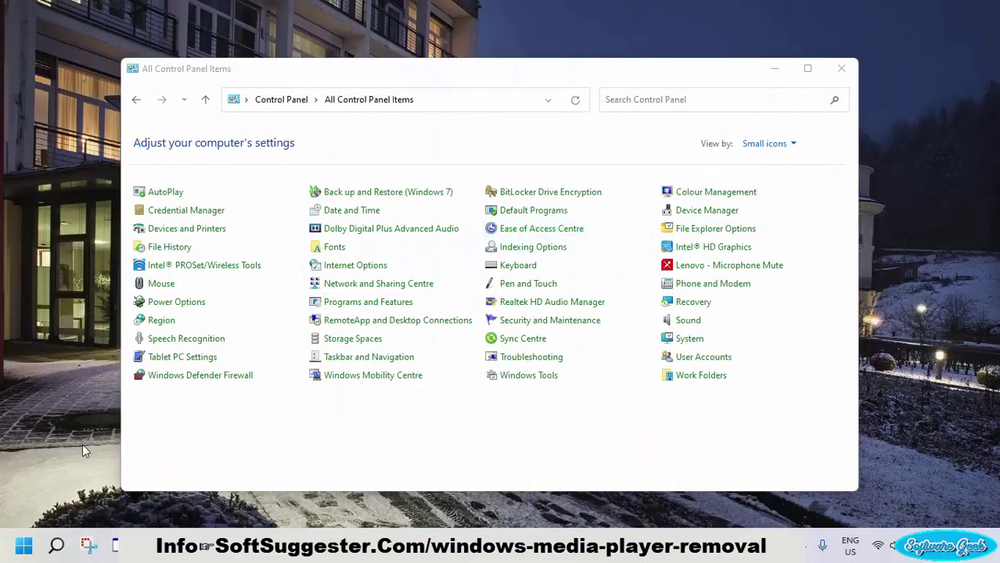
{"action": "left_click", "coordinate": [356, 305]}
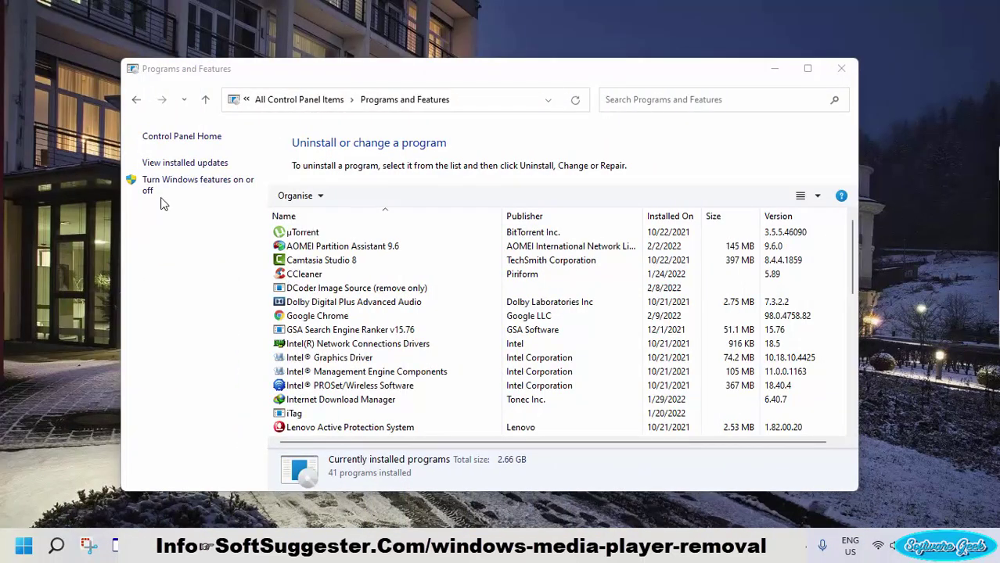
Step: Untick Windows Media Player and Media Features in Windows Features, apply, and close Programs and Features
{"action": "left_click", "coordinate": [160, 196]}
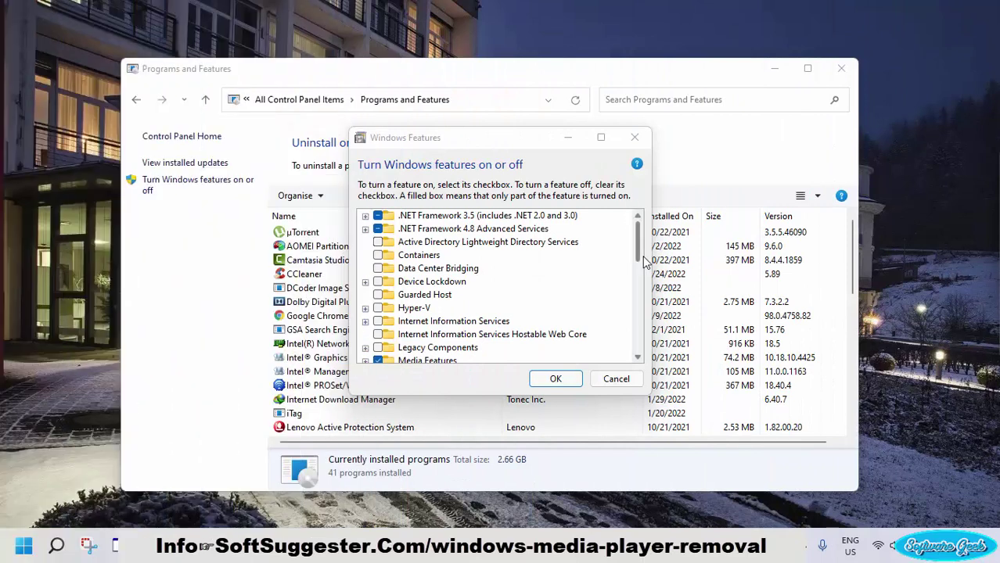
{"action": "left_click", "coordinate": [643, 253]}
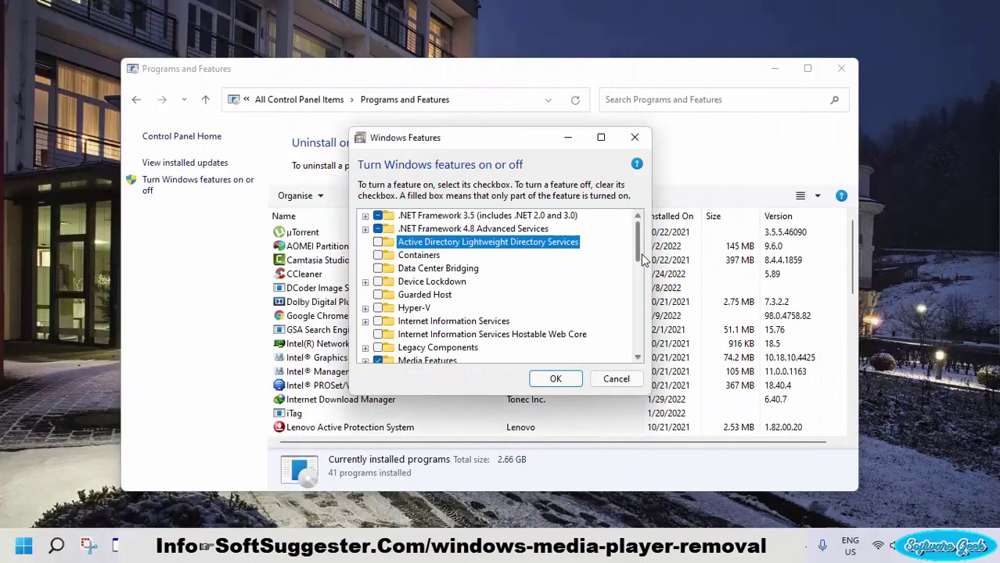
{"action": "scroll", "coordinate": [643, 258], "scroll_direction": "down", "scroll_amount": 2}
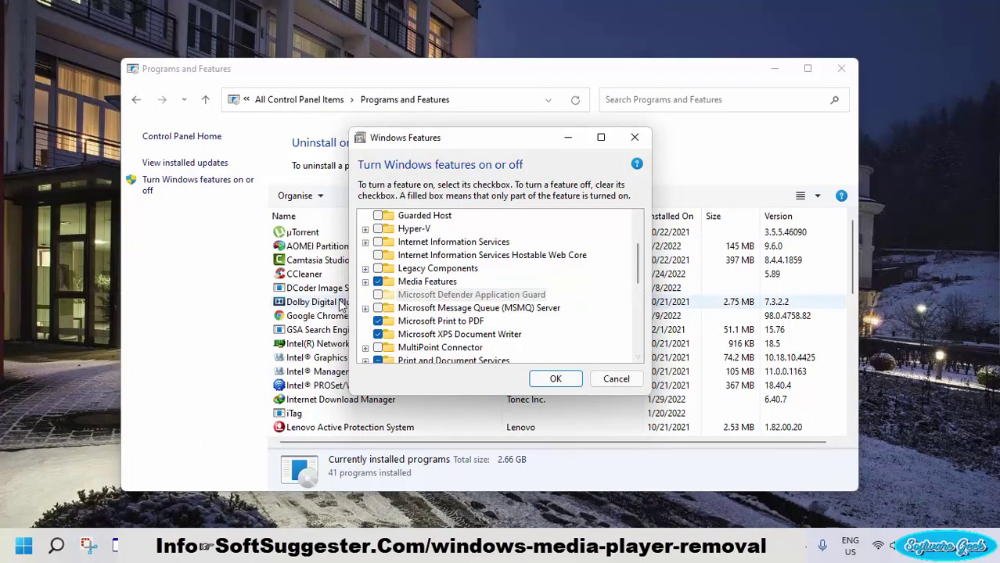
{"action": "left_click", "coordinate": [365, 282]}
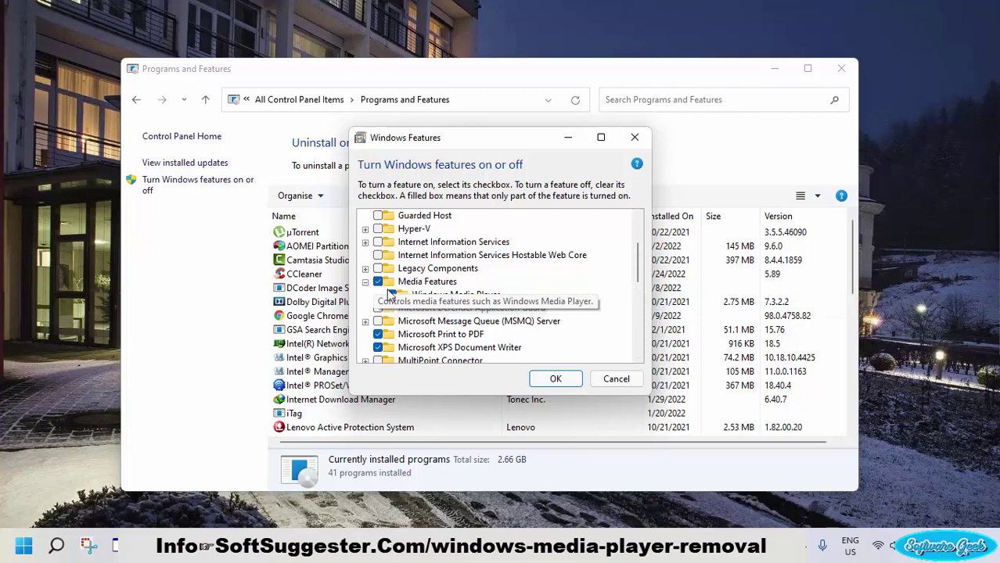
{"action": "left_click", "coordinate": [391, 294]}
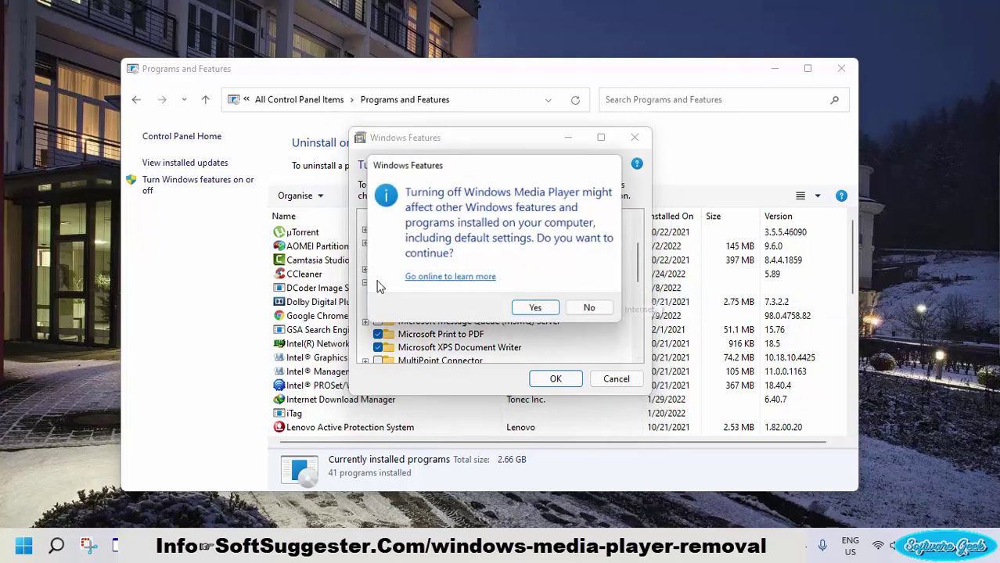
{"action": "left_click", "coordinate": [552, 313]}
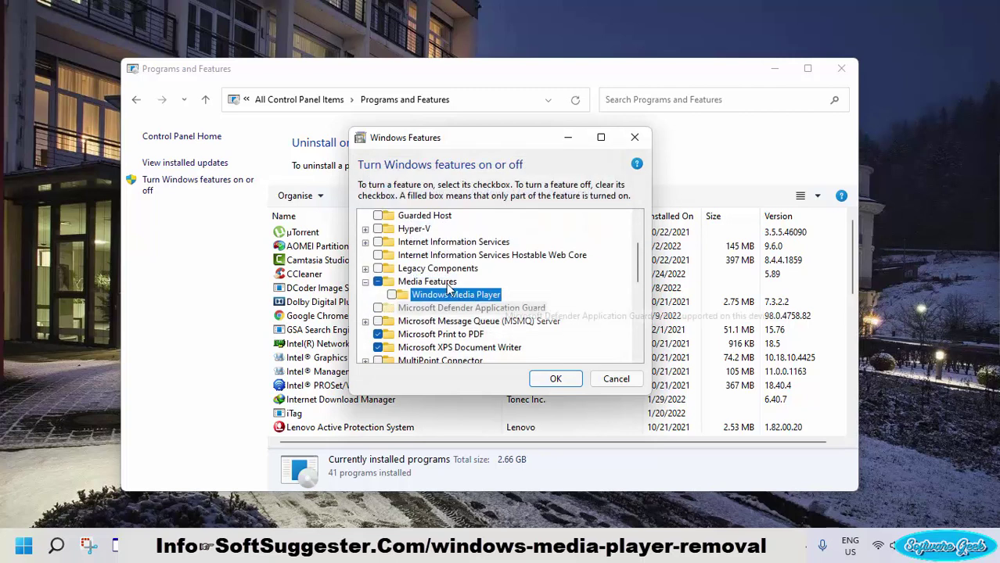
{"action": "left_click", "coordinate": [378, 283]}
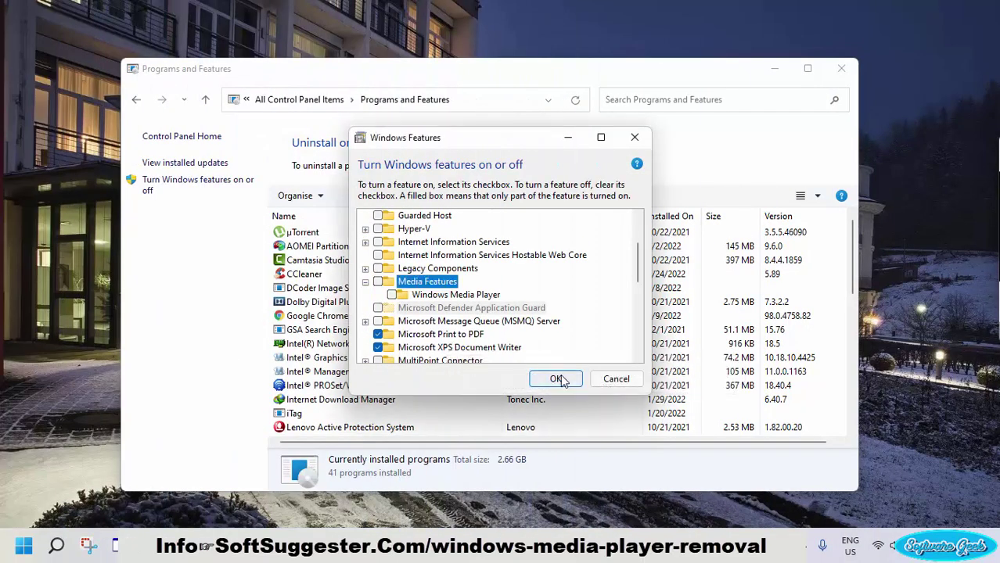
{"action": "left_click", "coordinate": [556, 379]}
{"action": "left_click", "coordinate": [833, 76]}
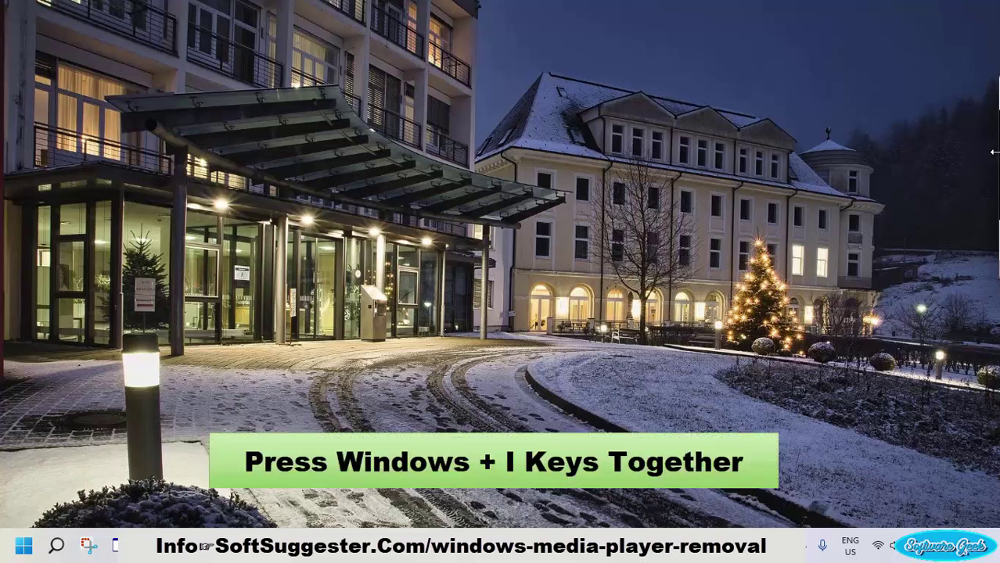
Step: Open the Settings app with Windows + I
{"action": "key", "text": "super+i"}
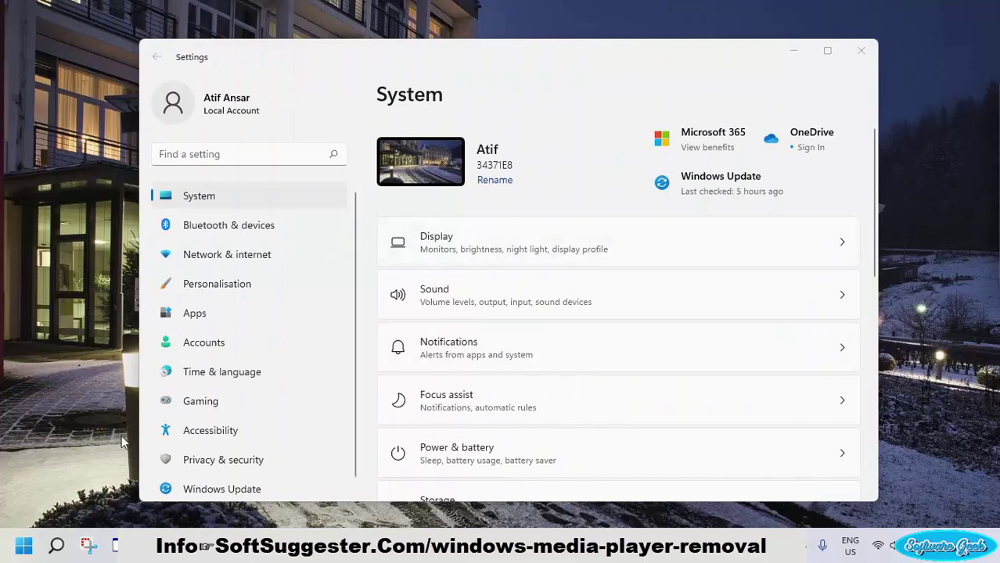
Step: Go to Apps > Optional features and scroll the installed list to Windows Media Player
{"action": "left_click", "coordinate": [187, 315]}
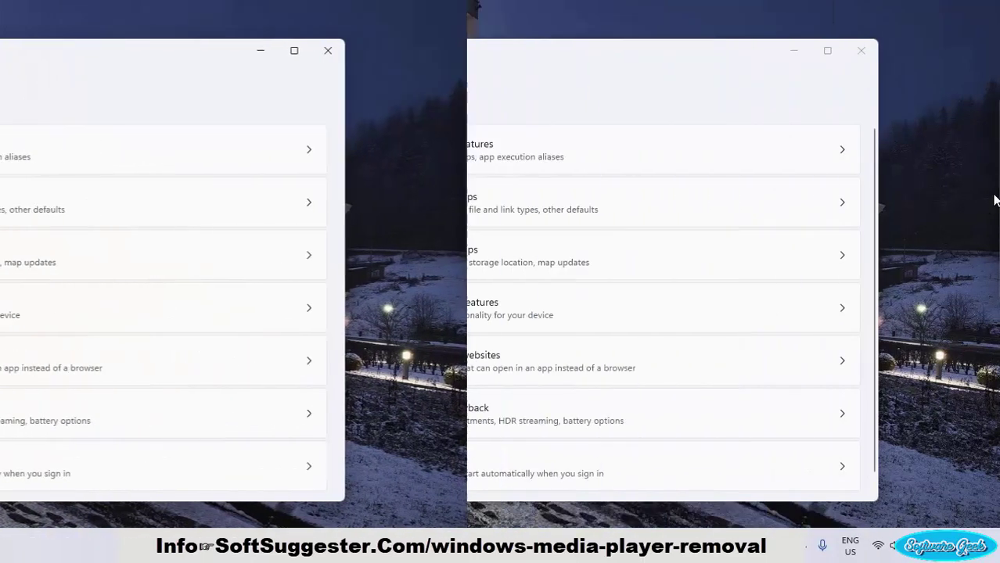
{"action": "left_click", "coordinate": [494, 313]}
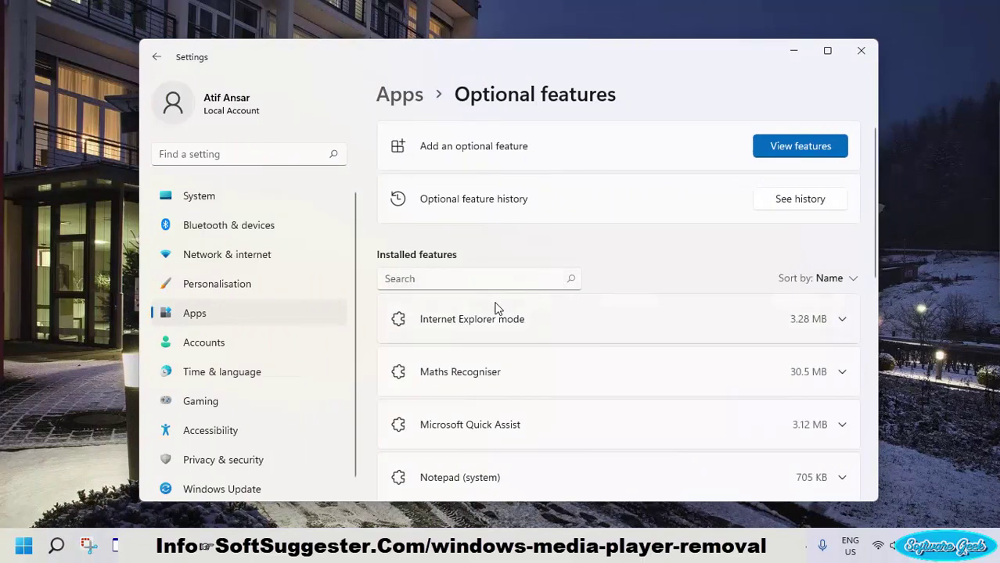
{"action": "left_click", "coordinate": [509, 282]}
{"action": "scroll", "coordinate": [477, 305], "scroll_direction": "down", "scroll_amount": 3}
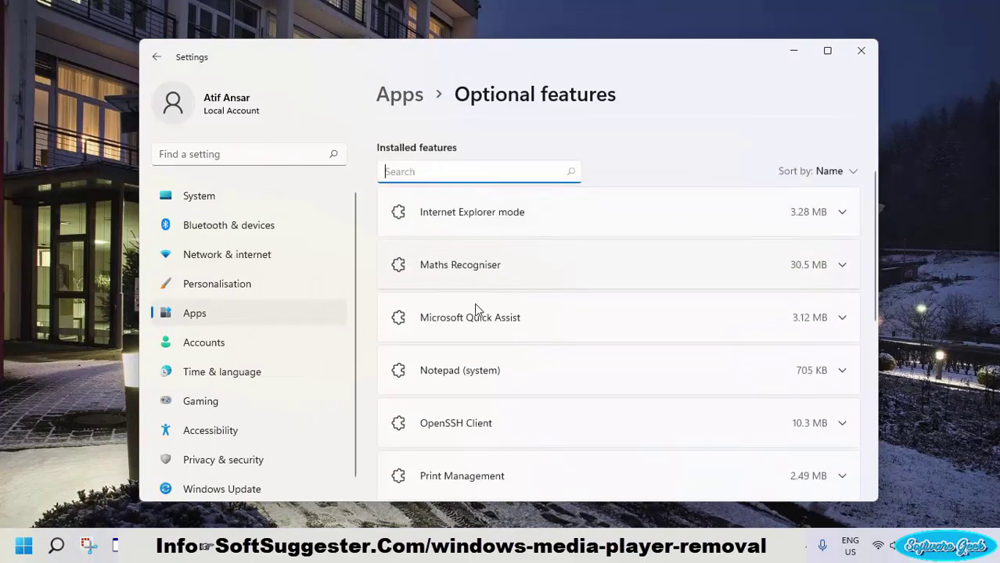
{"action": "scroll", "coordinate": [479, 313], "scroll_direction": "down", "scroll_amount": 1}
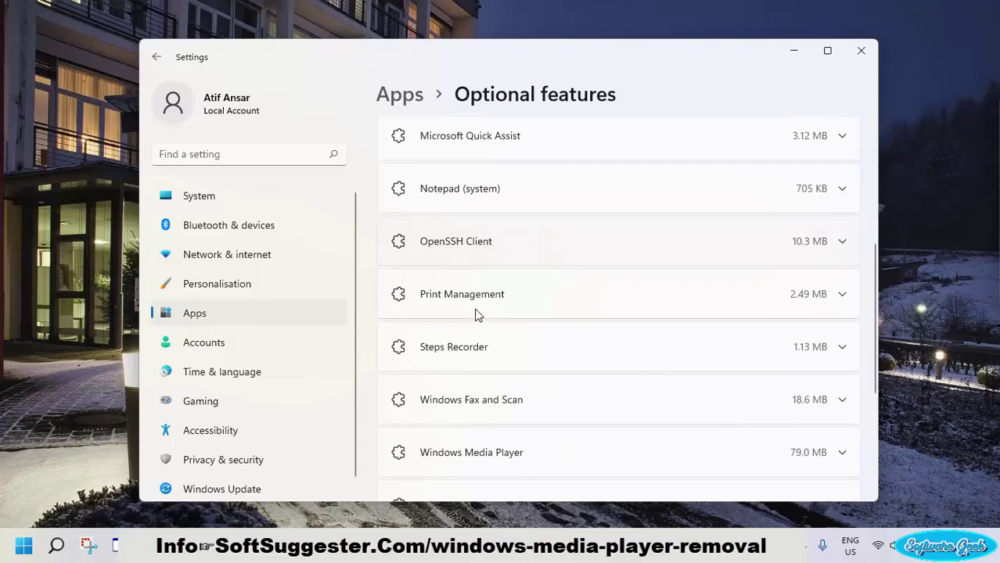
{"action": "scroll", "coordinate": [477, 319], "scroll_direction": "down", "scroll_amount": 1}
Step: Expand the Windows Media Player entry and uninstall it
{"action": "left_click", "coordinate": [493, 392]}
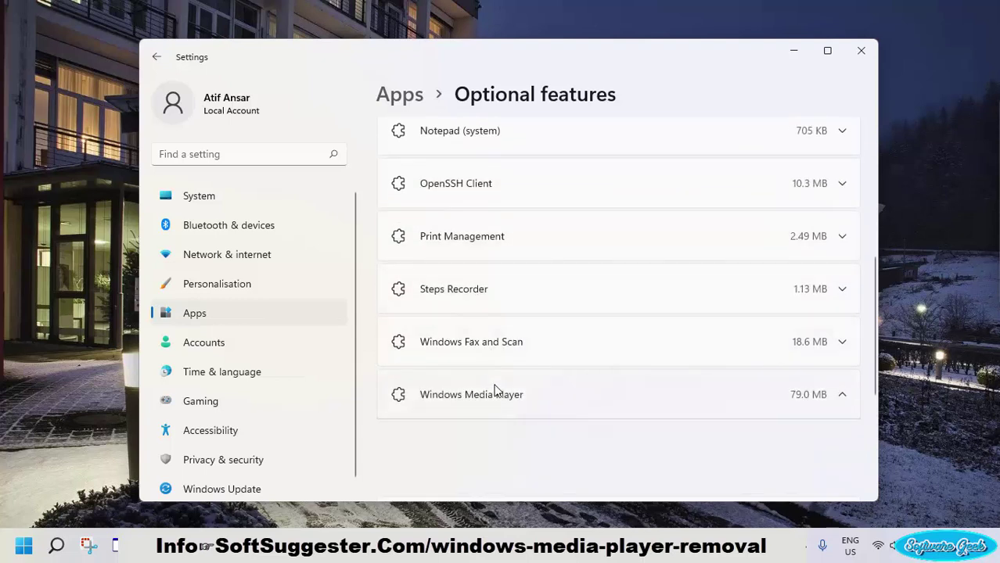
{"action": "scroll", "coordinate": [488, 384], "scroll_direction": "down", "scroll_amount": 2}
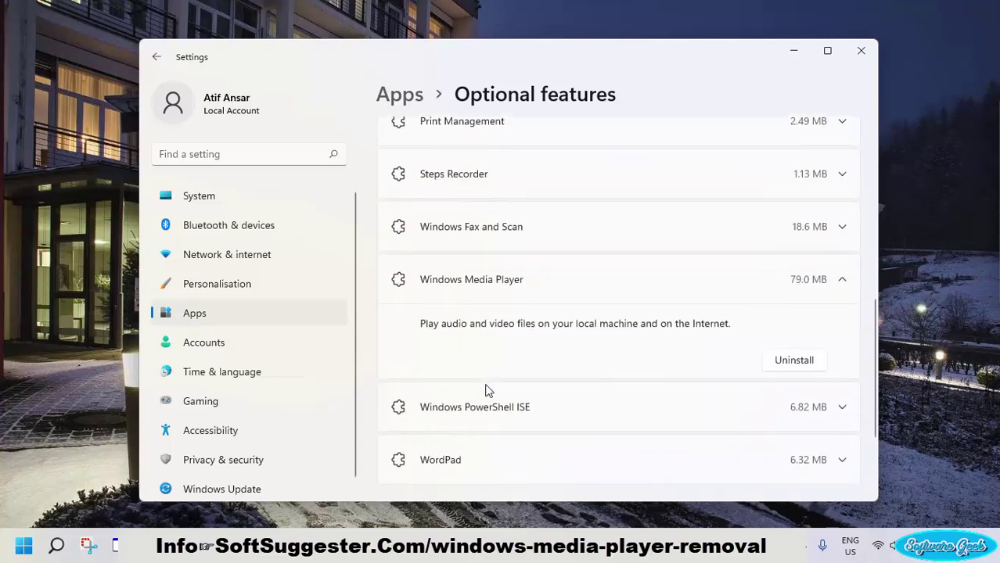
{"action": "left_click", "coordinate": [798, 279]}
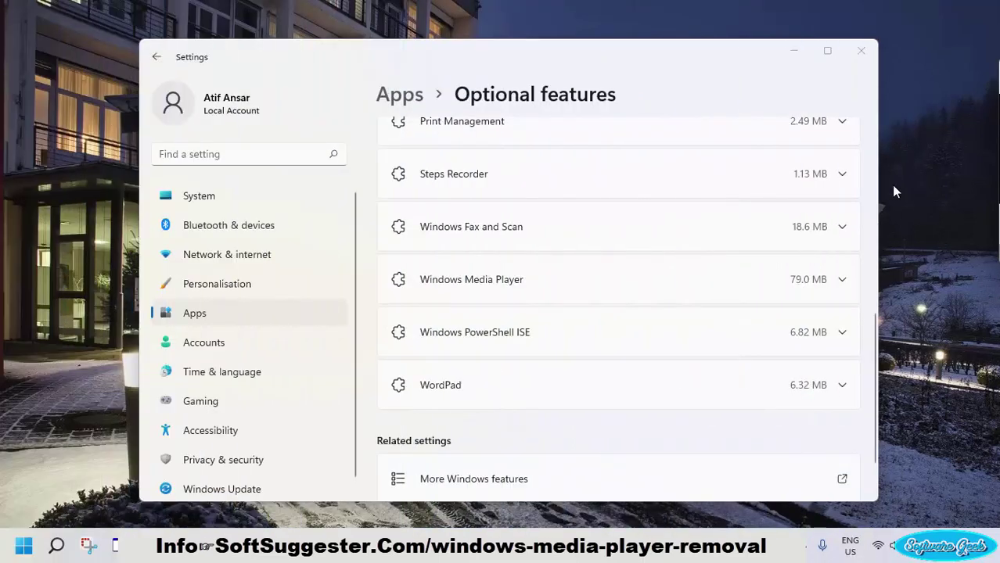
{"action": "left_click", "coordinate": [714, 280]}
{"action": "left_click", "coordinate": [780, 360]}
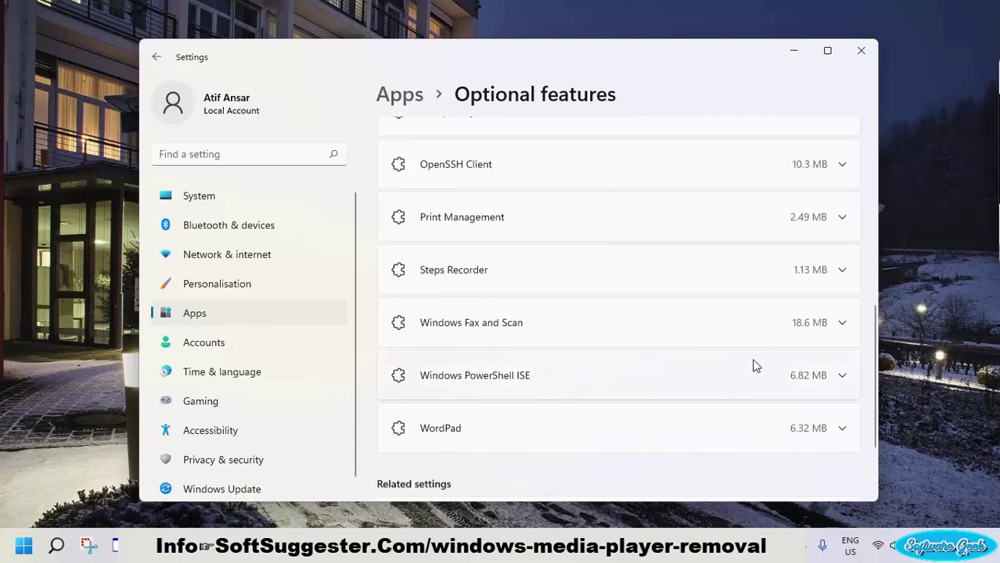
{"action": "scroll", "coordinate": [749, 369], "scroll_direction": "down", "scroll_amount": 2}
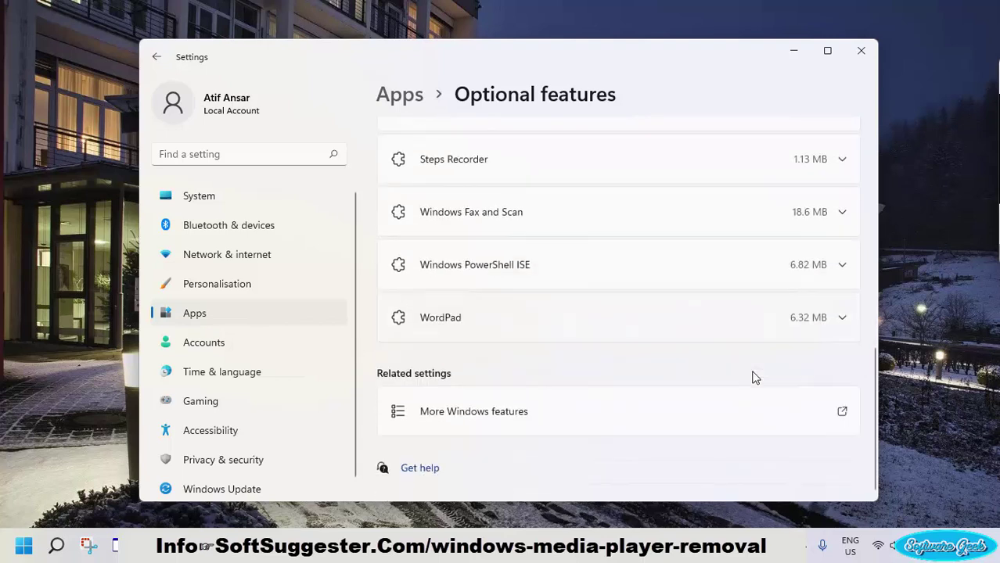
{"action": "scroll", "coordinate": [754, 377], "scroll_direction": "up", "scroll_amount": 10}
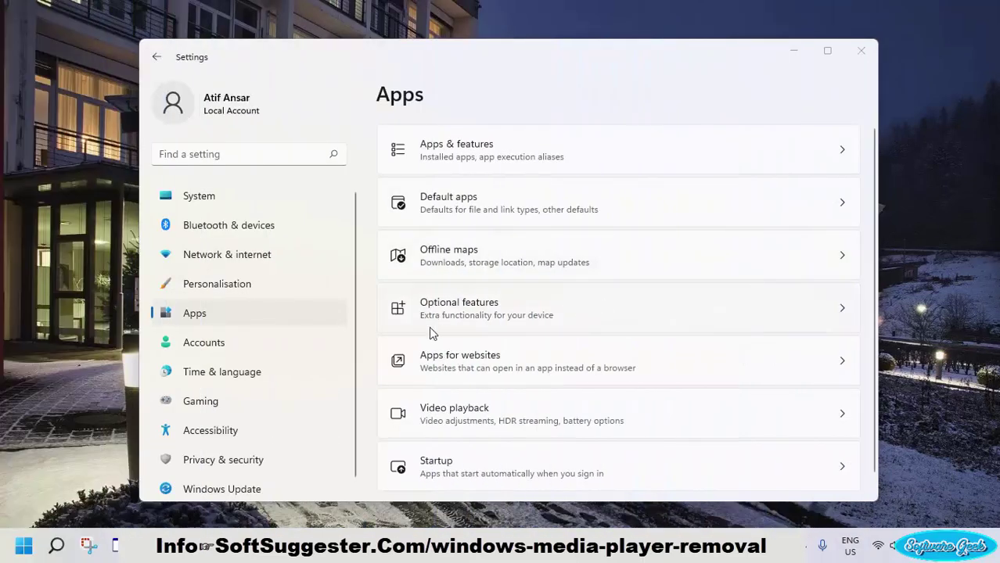
Step: Open Add an optional feature under Optional features and search for 'windows m'
{"action": "left_click", "coordinate": [480, 316]}
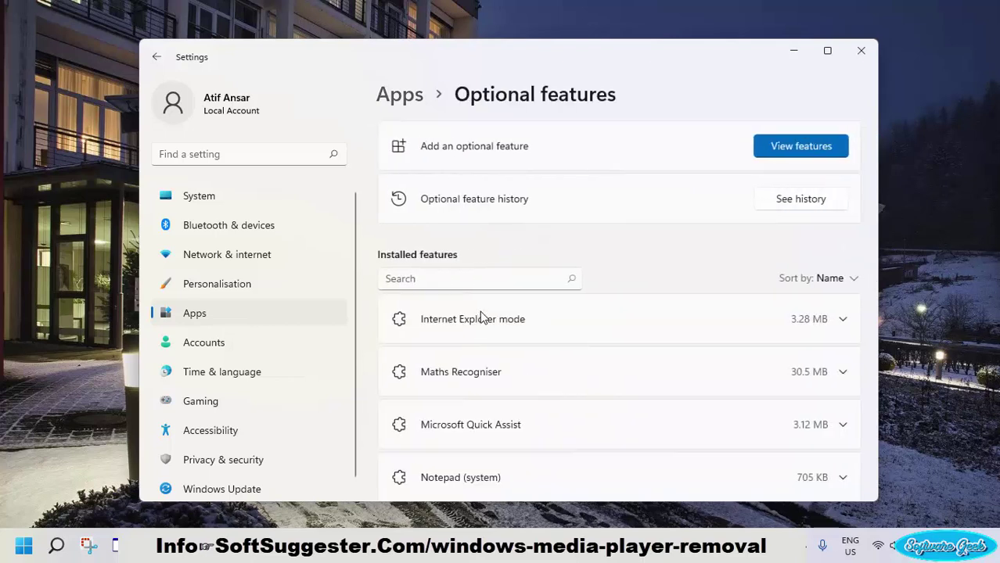
{"action": "left_click", "coordinate": [767, 156]}
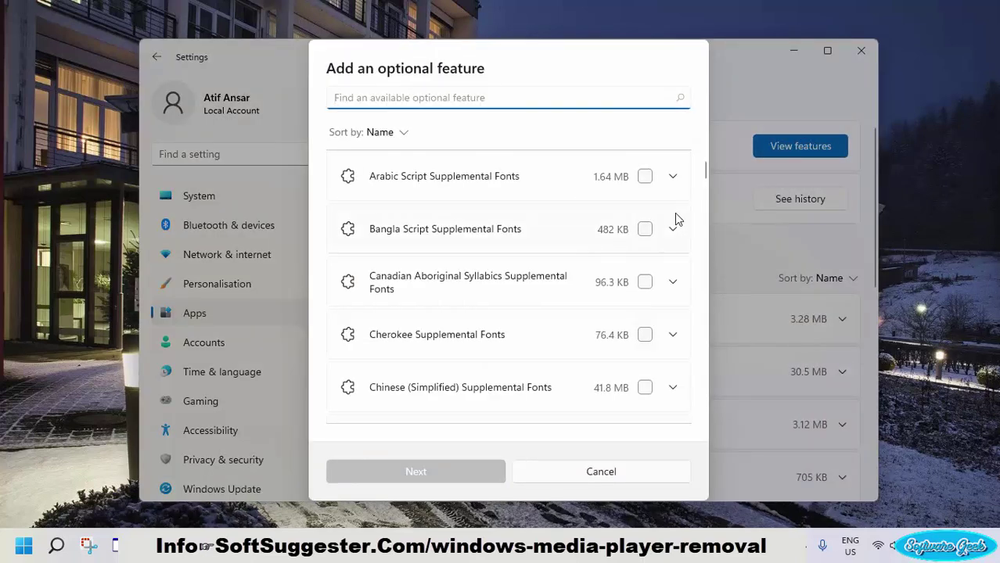
{"action": "scroll", "coordinate": [579, 231], "scroll_direction": "down", "scroll_amount": 2}
{"action": "scroll", "coordinate": [569, 244], "scroll_direction": "down", "scroll_amount": 5}
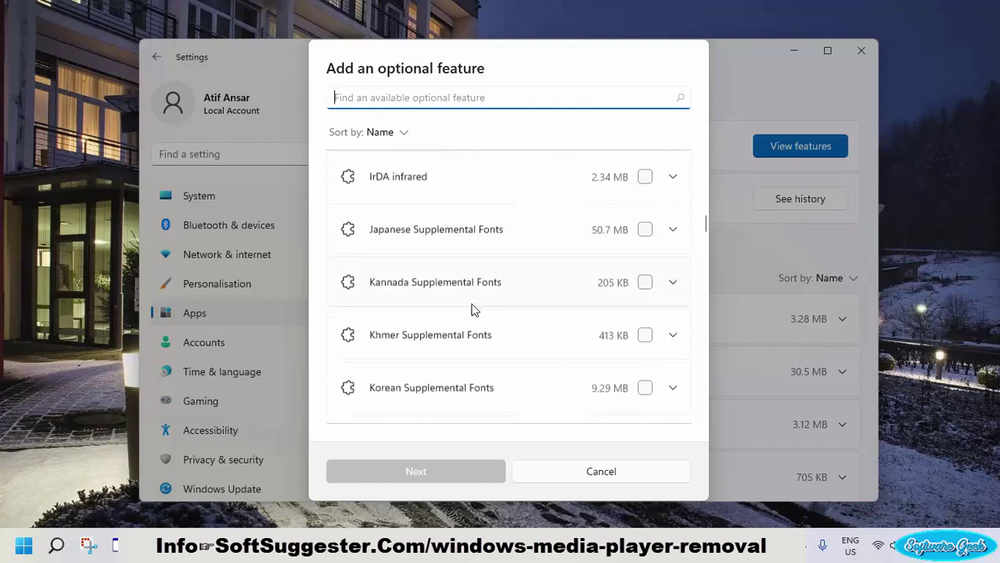
{"action": "type", "text": "win"}
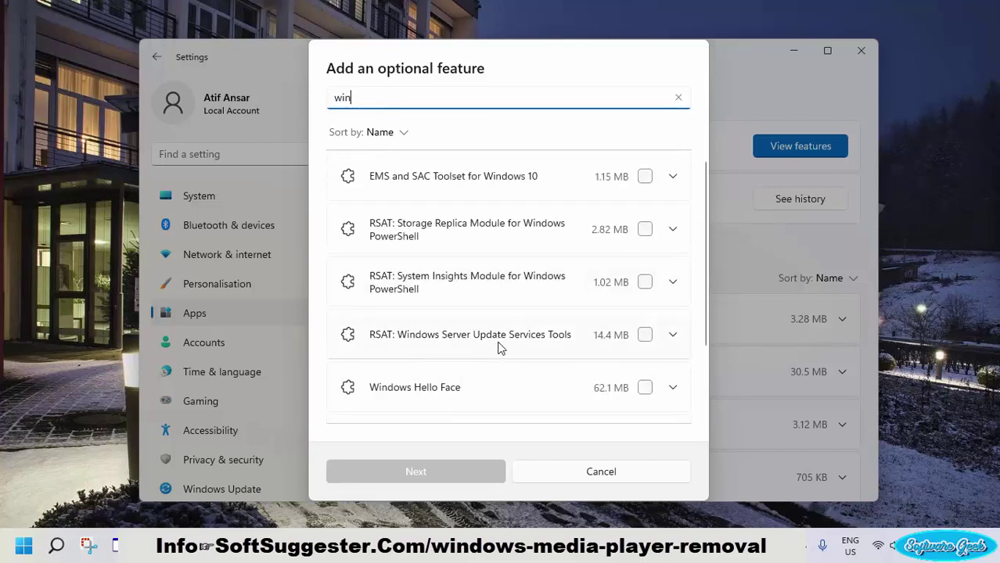
{"action": "type", "text": "dows m"}
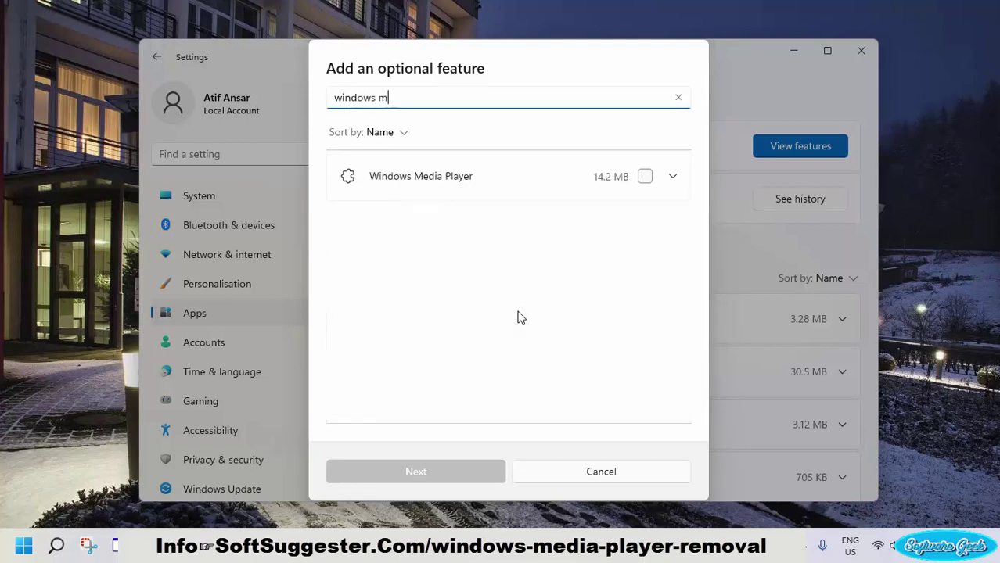